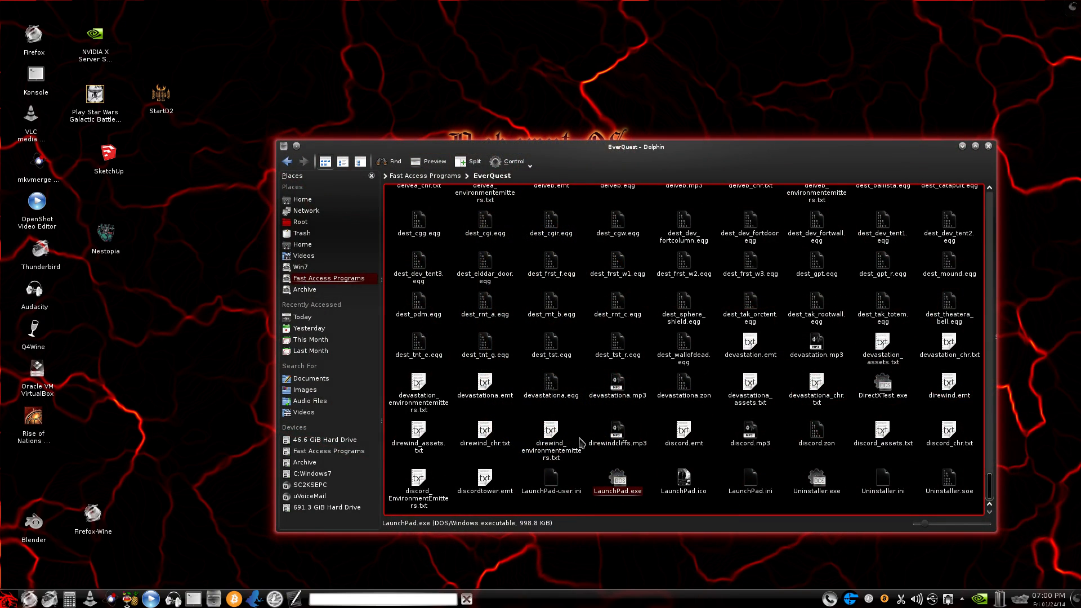
scroll(580, 435, up, 5)
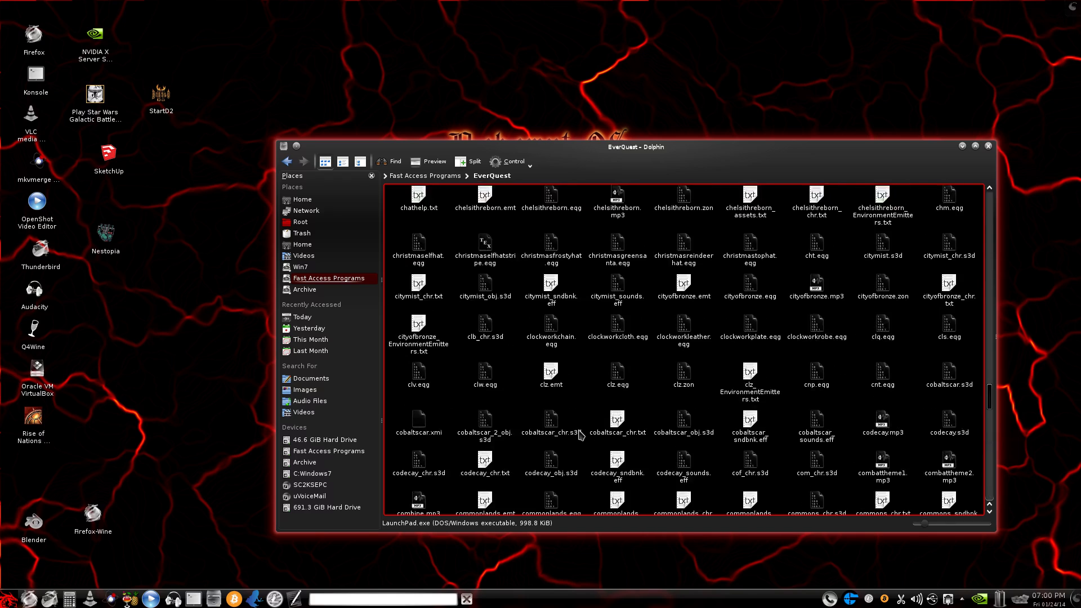
scroll(579, 435, down, 3)
scroll(580, 435, down, 2)
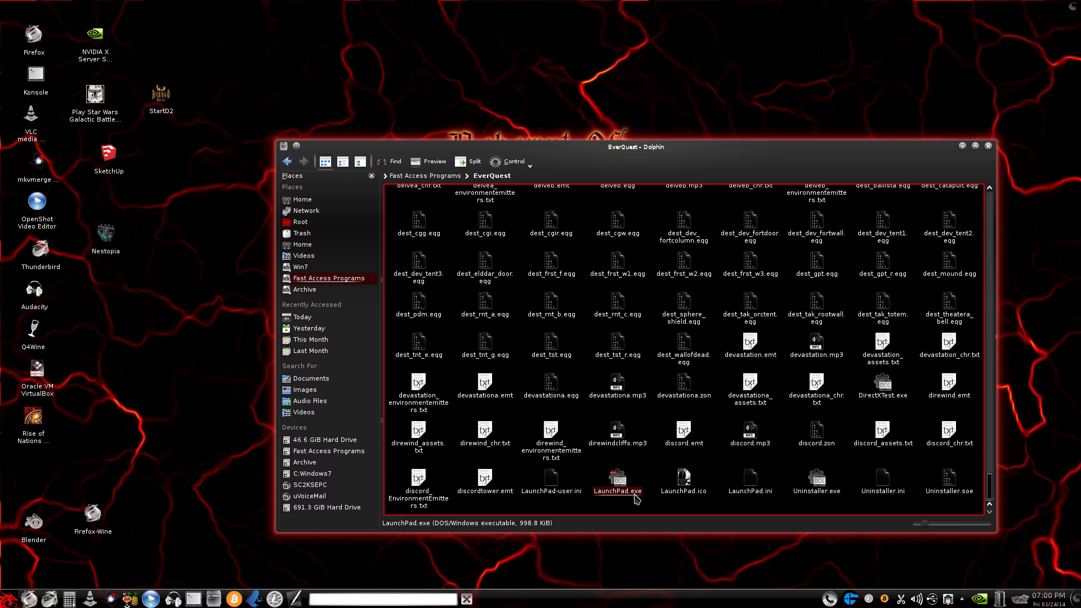
- Launch LaunchPad.exe under Wine and close all four AwesomiumProcess.exe error dialogs
click(637, 499)
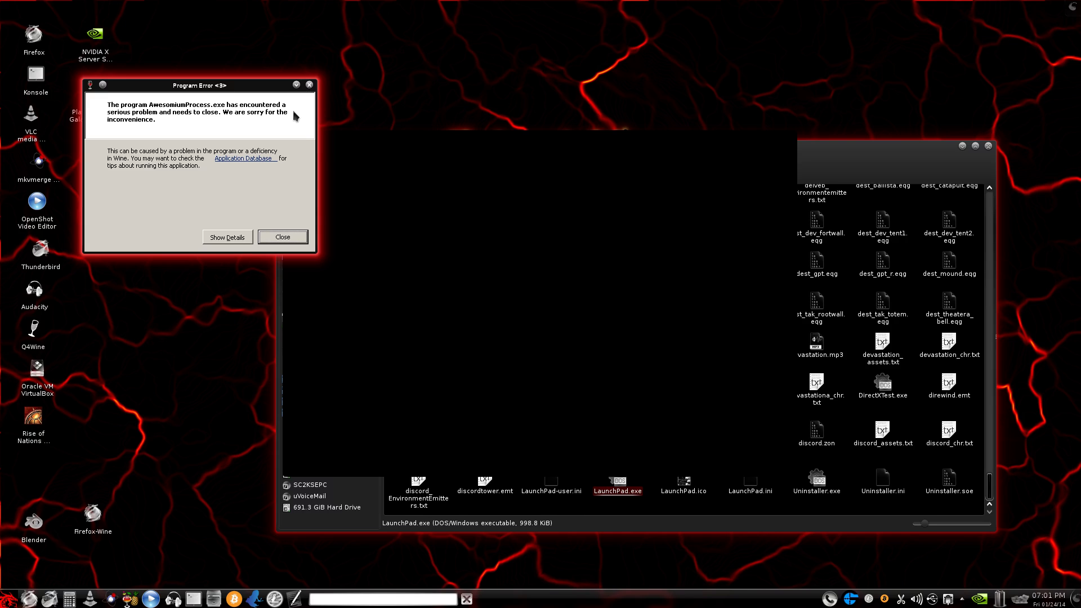
click(279, 241)
click(283, 238)
click(279, 236)
click(278, 237)
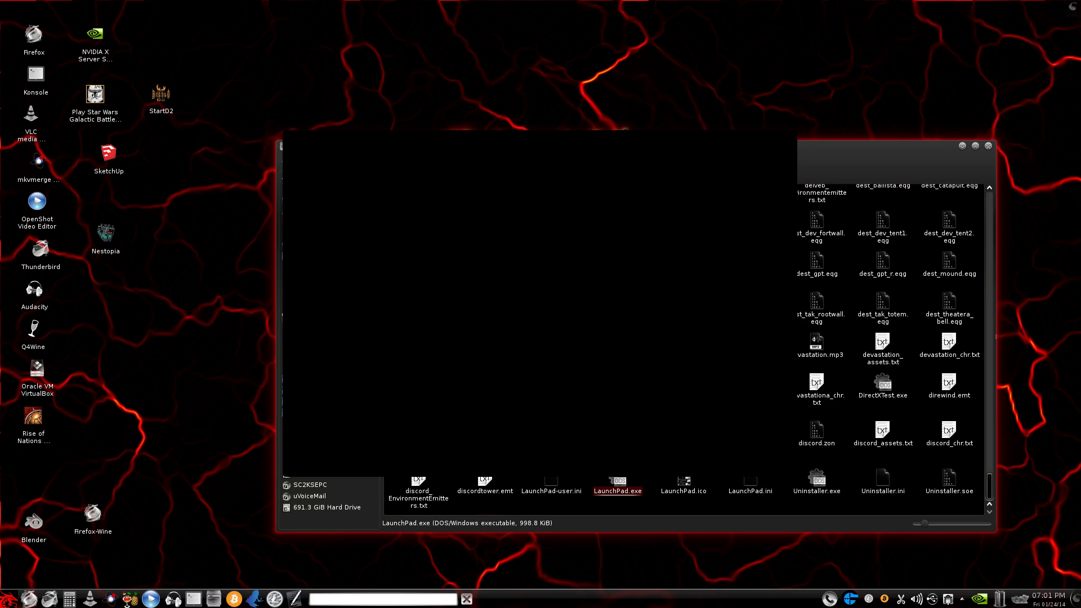
- Close the Dolphin window showing the EverQuest folder
click(988, 147)
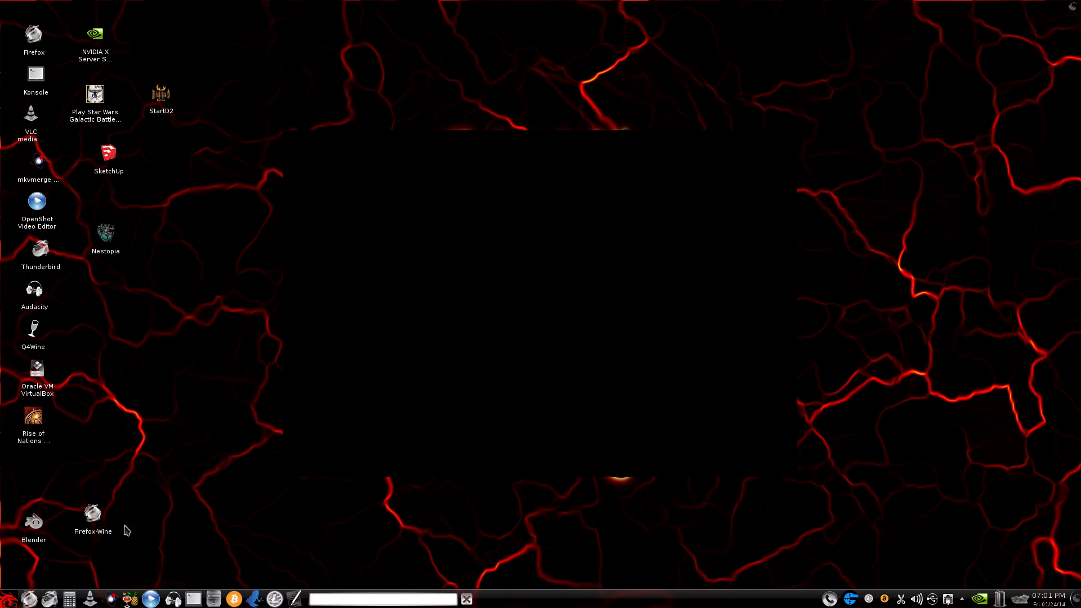
- Open Konsole, move it aside, and xkill the black LaunchPad.exe splash window
click(192, 600)
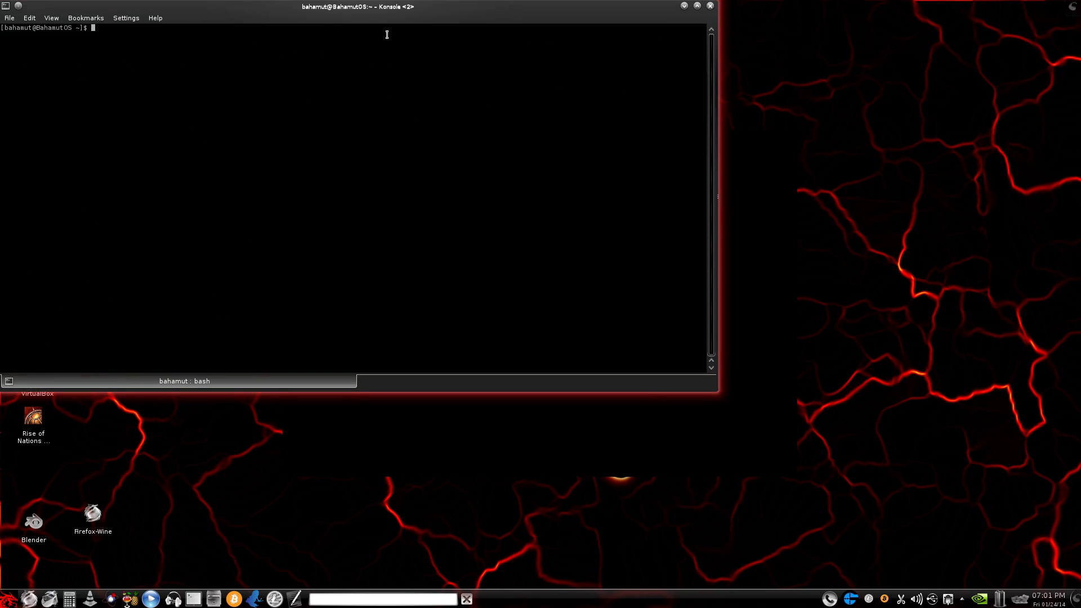
drag(436, 7, 798, 195)
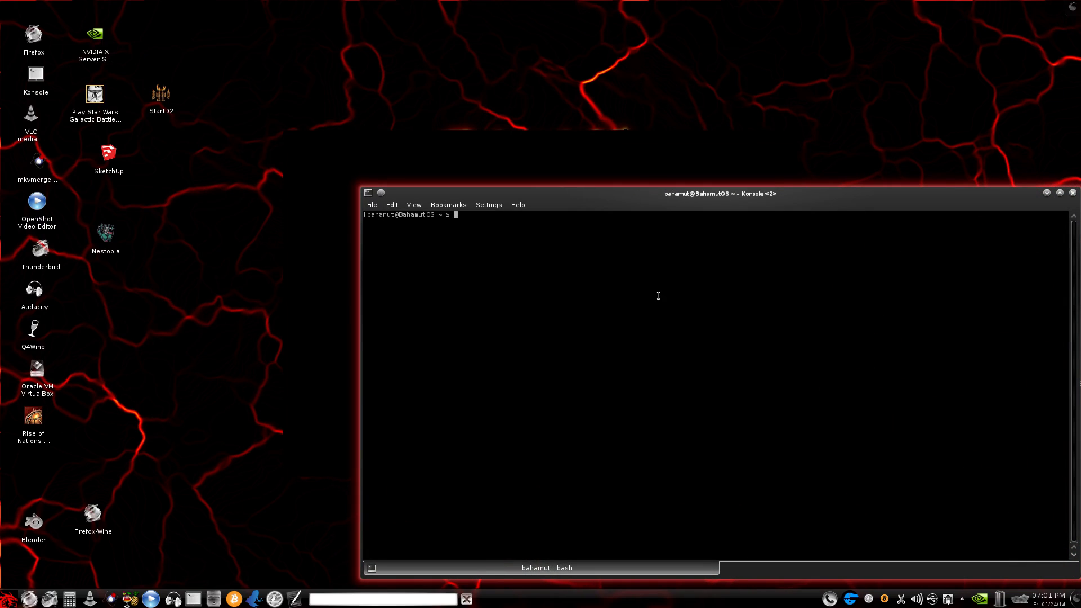
text(xk)
text(ill)
key(Return)
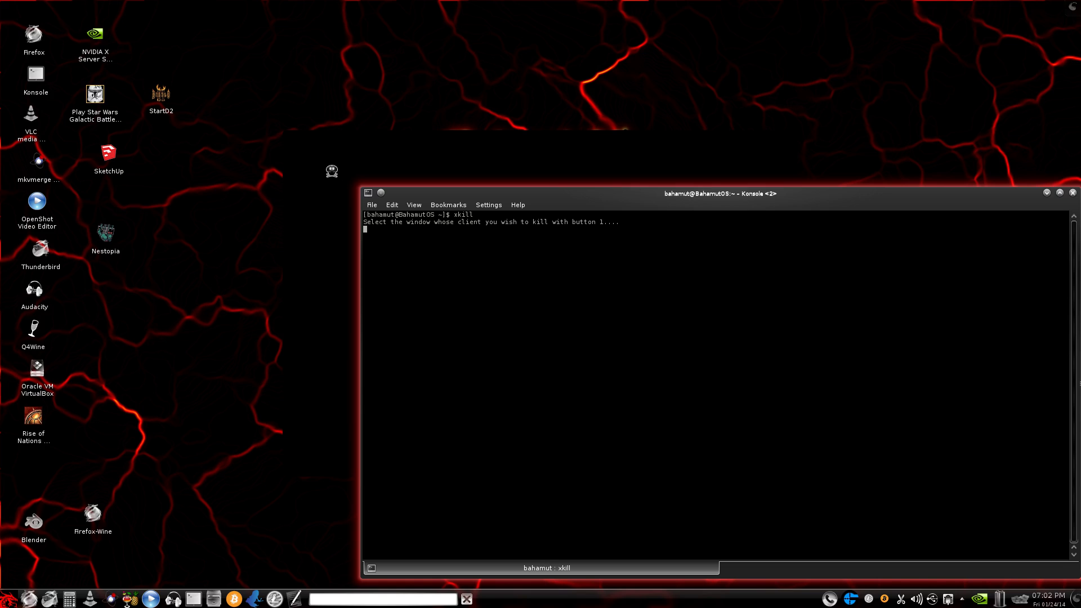
click(332, 171)
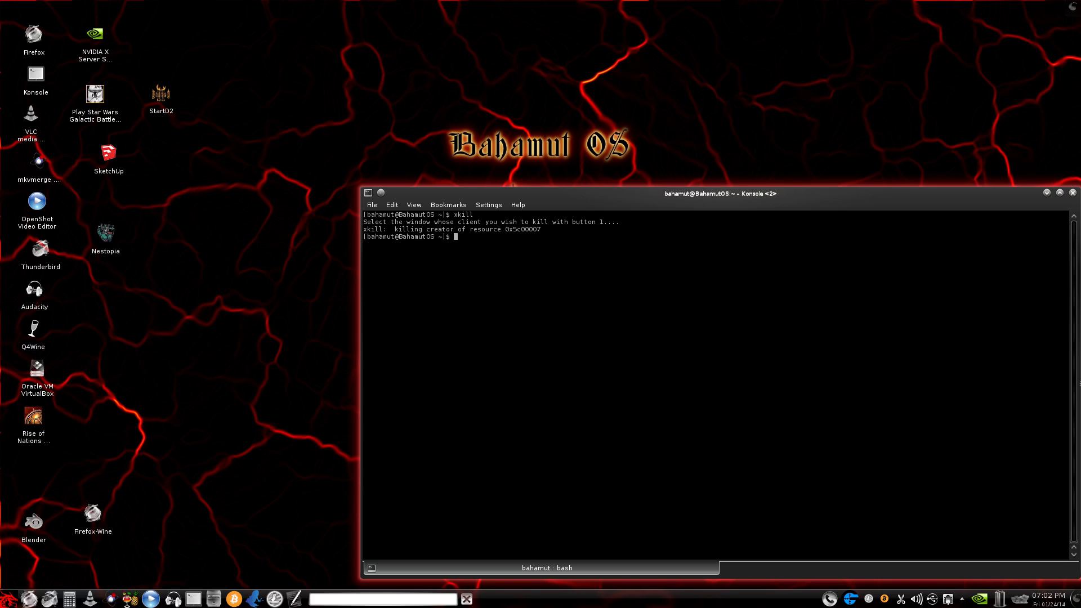
text(sudo pac)
text(man -S)
text(s )
text(x)
text(kill)
- Run sudo pacman -Ss xkill with the sudo password, showing xorg-xkill 1.0.4-1 installed
key(Return)
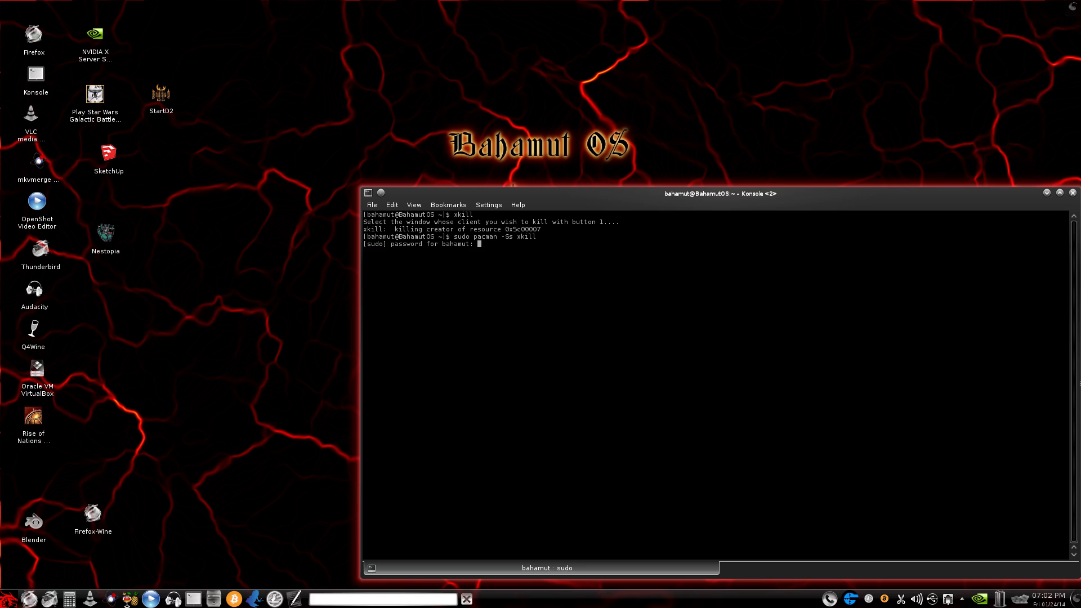
key(Return)
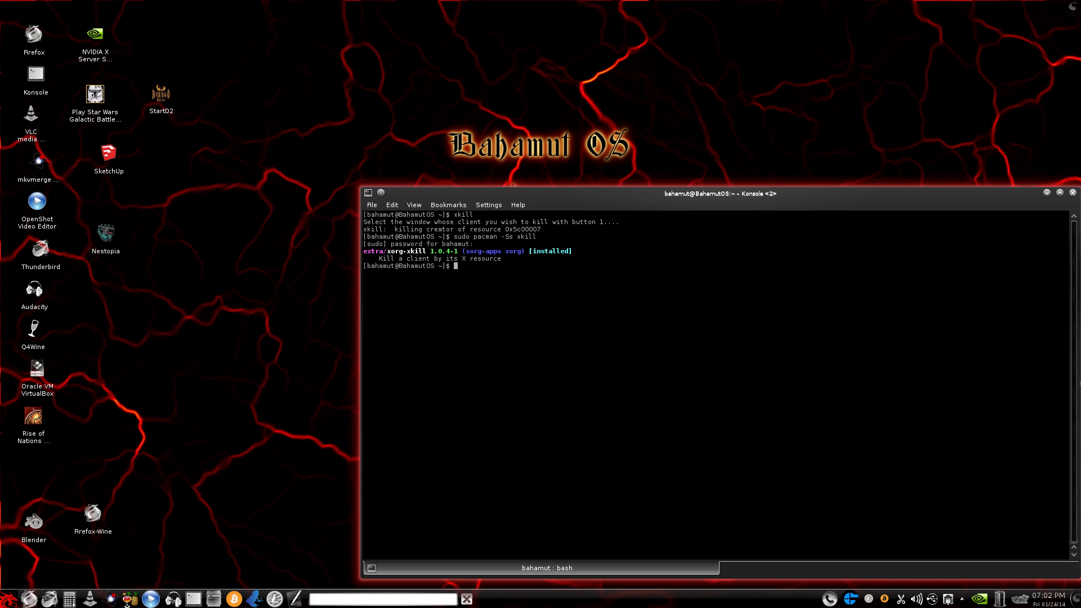
- Tile Dolphin at Home on the left and Konsole on the right, ending with Konsole focused
click(214, 599)
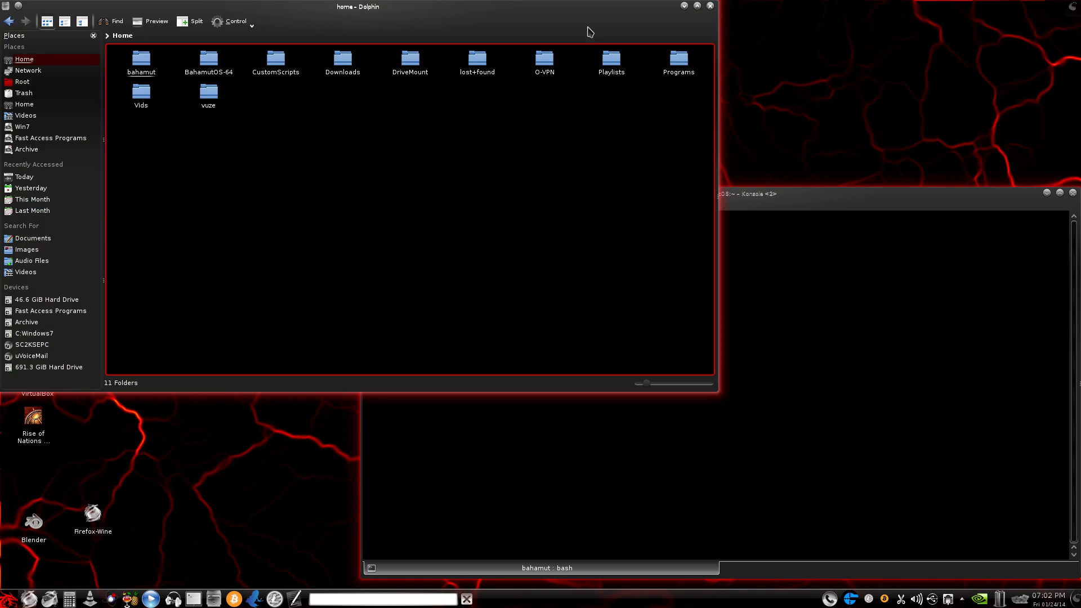
mouse_move(585, 16)
mouse_down()
mouse_move(554, 67)
mouse_move(599, 23)
mouse_move(4, 188)
mouse_up()
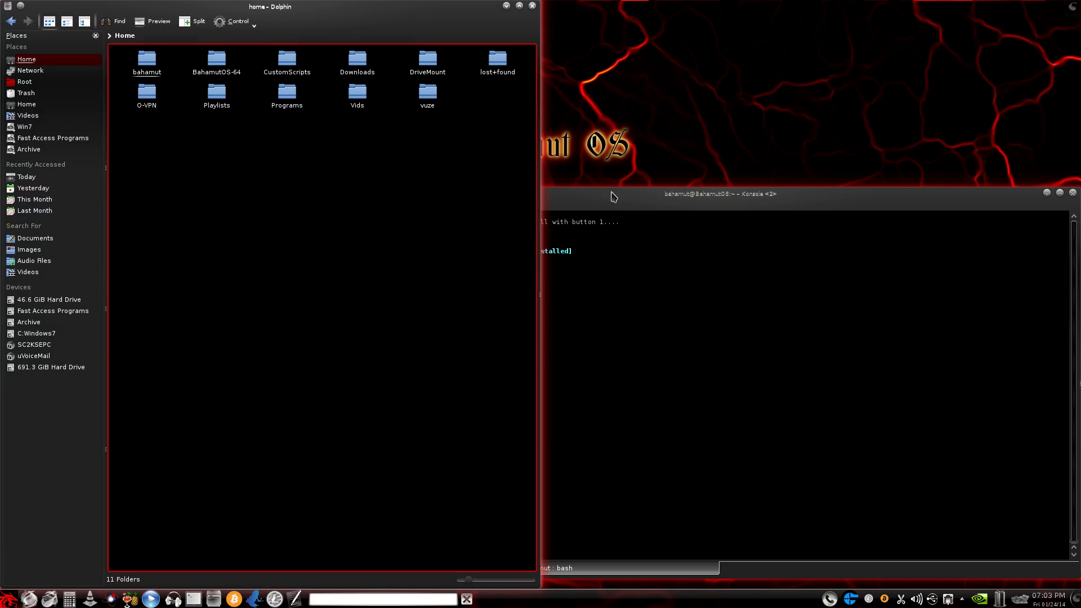
drag(617, 194, 1078, 165)
click(462, 311)
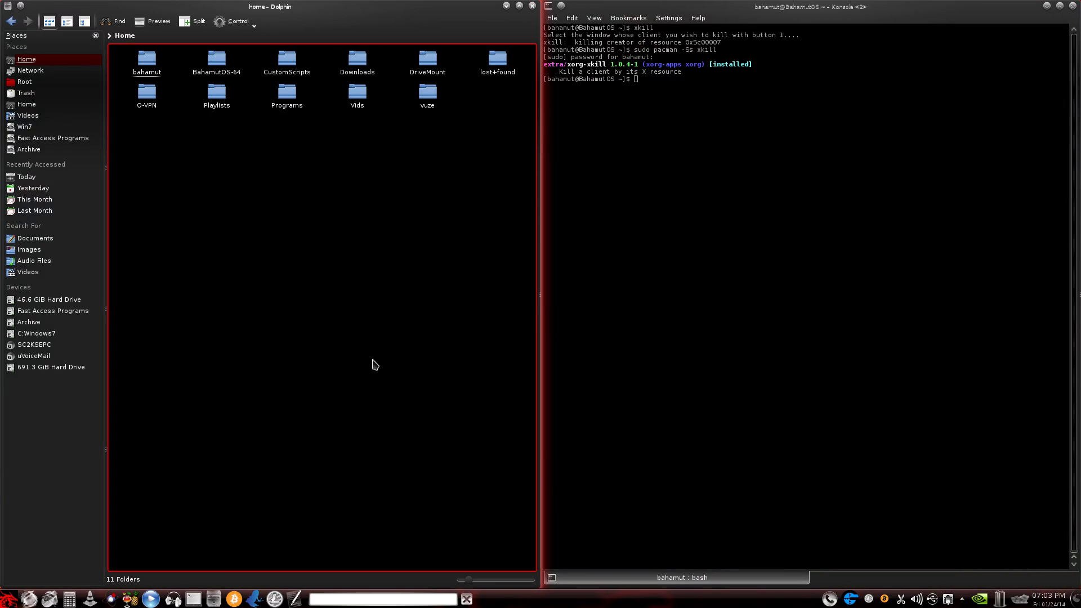
click(601, 217)
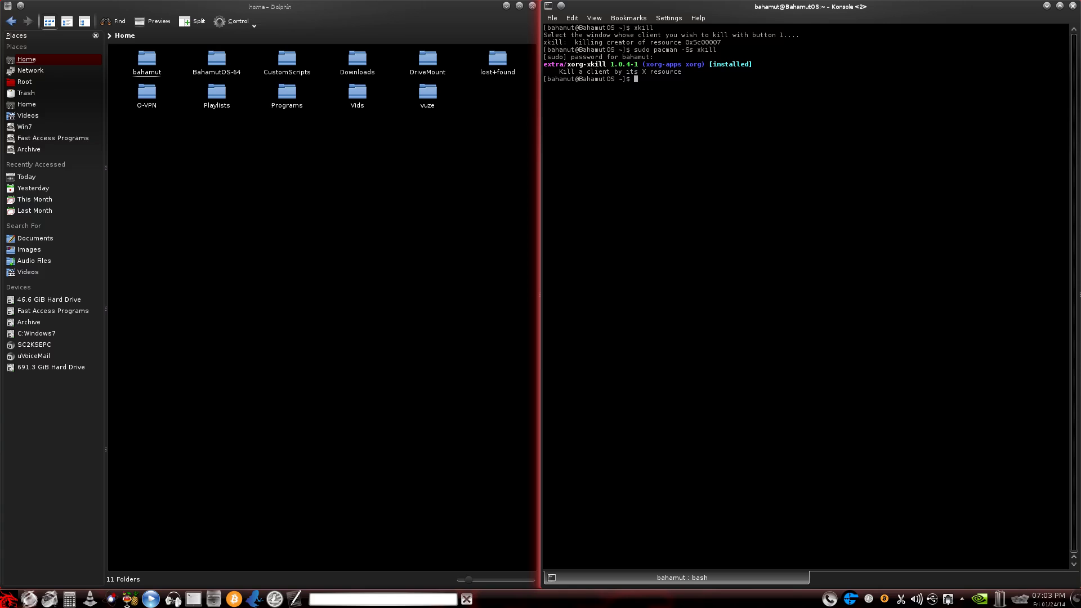
text(pkill)
text( dolphi)
text(n)
- Run pkill dolphin to close the file manager
key(Return)
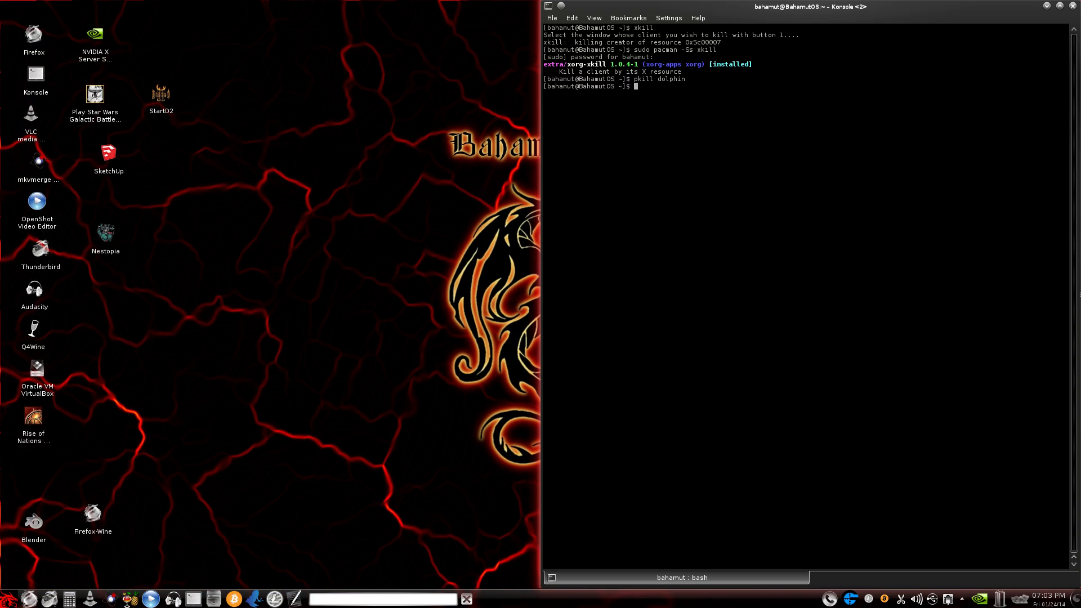